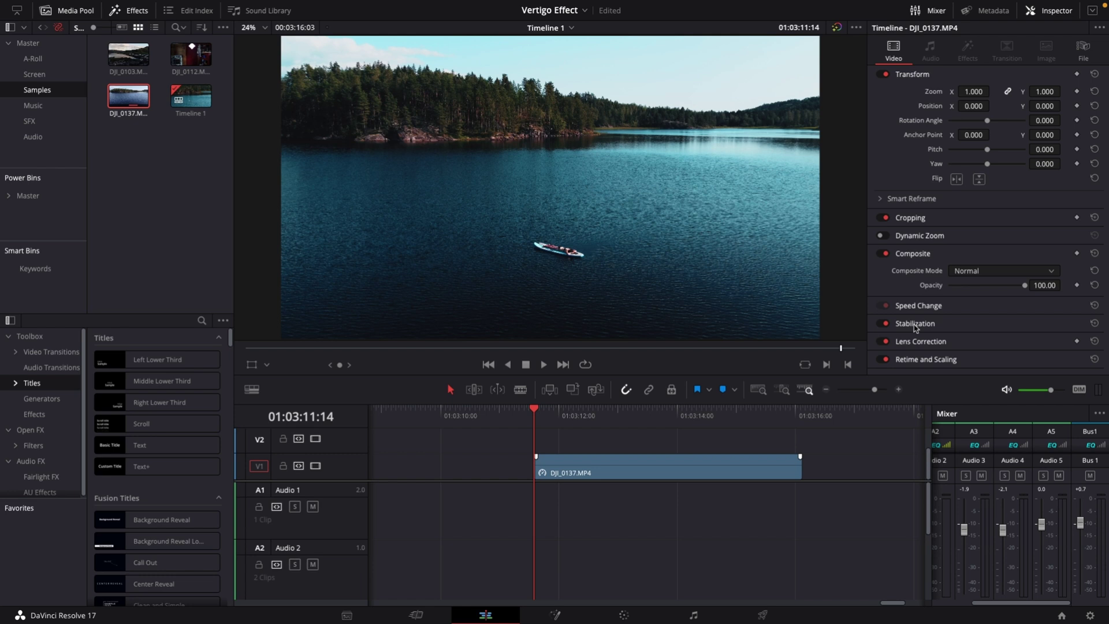
# Preview and select DJI_0137, trial a zoom-in on the boat, then reset zoom and position.
pyautogui.press('space')
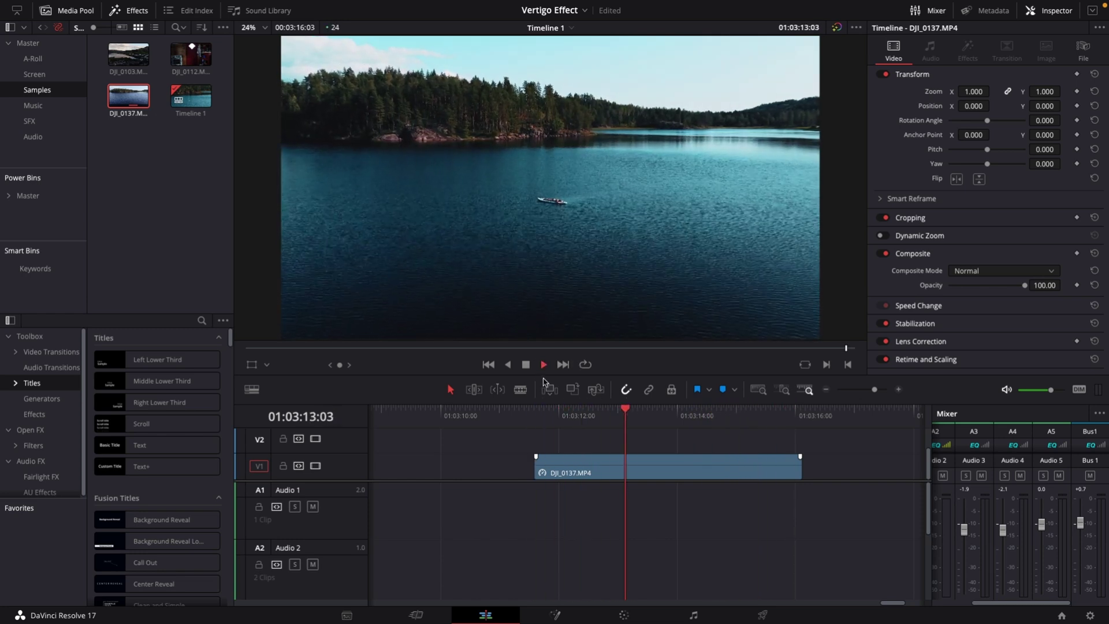
pyautogui.click(526, 364)
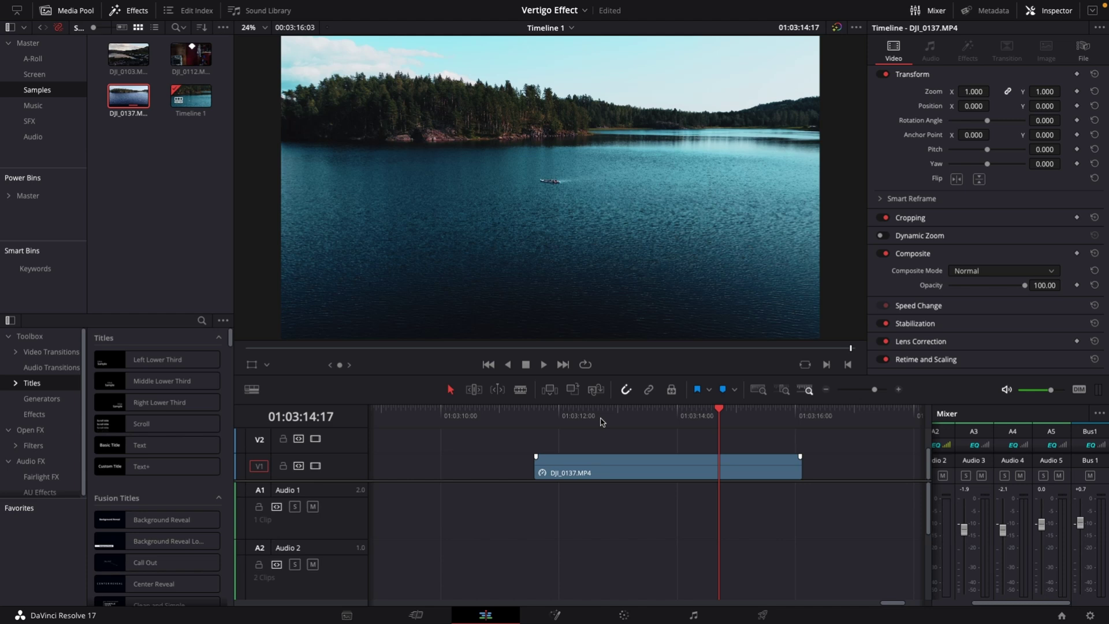
pyautogui.moveTo(599, 415); pyautogui.dragTo(535, 415)
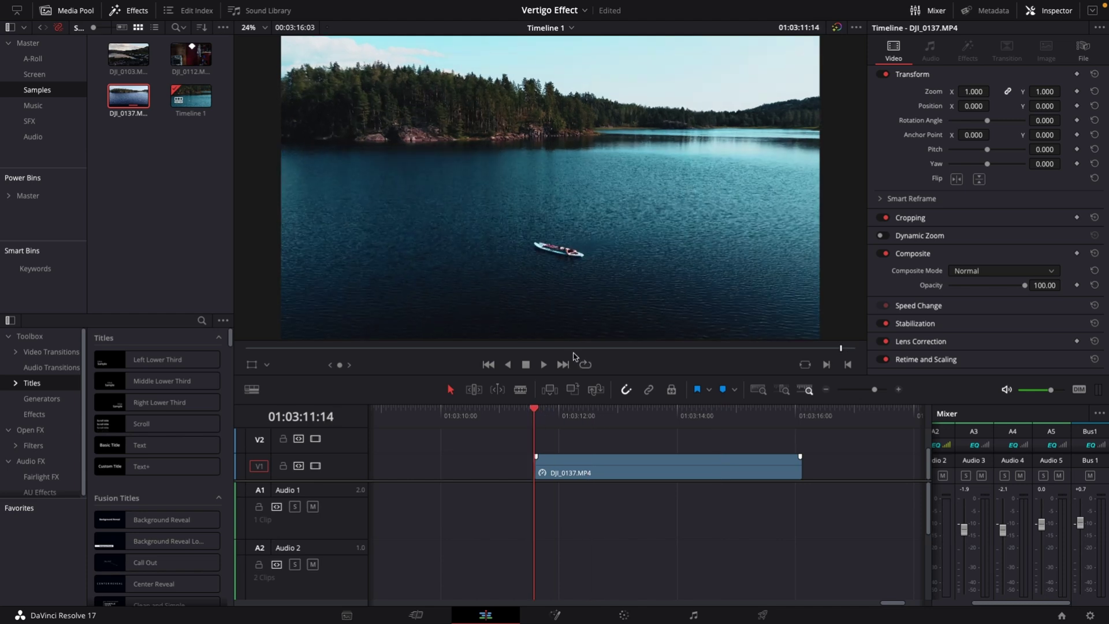
pyautogui.click(572, 471)
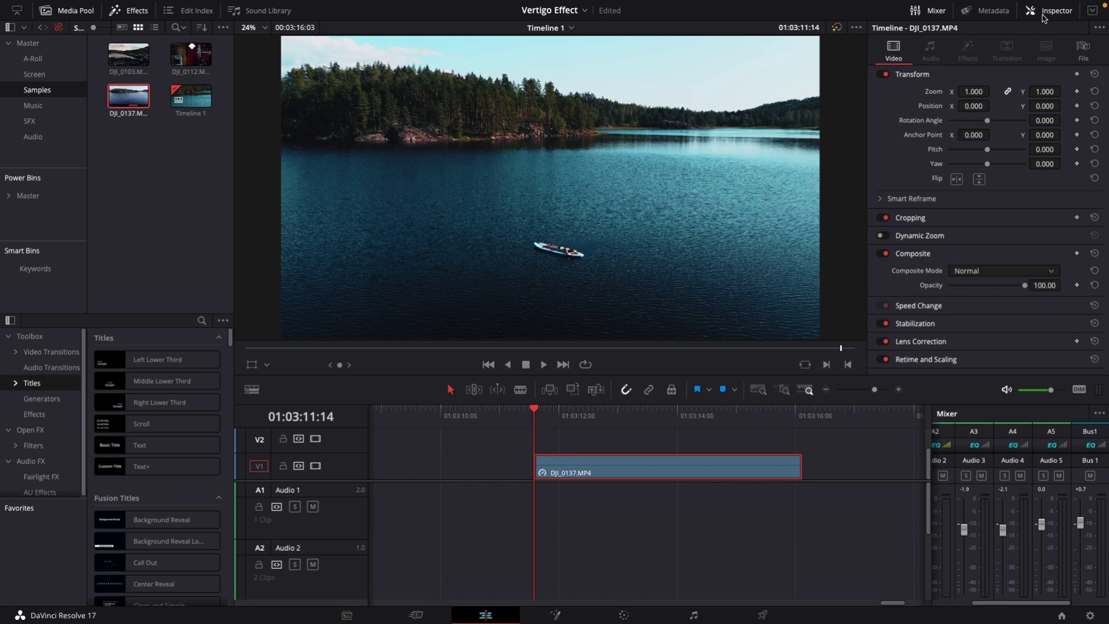
pyautogui.click(1077, 91)
pyautogui.moveTo(536, 413); pyautogui.dragTo(684, 419)
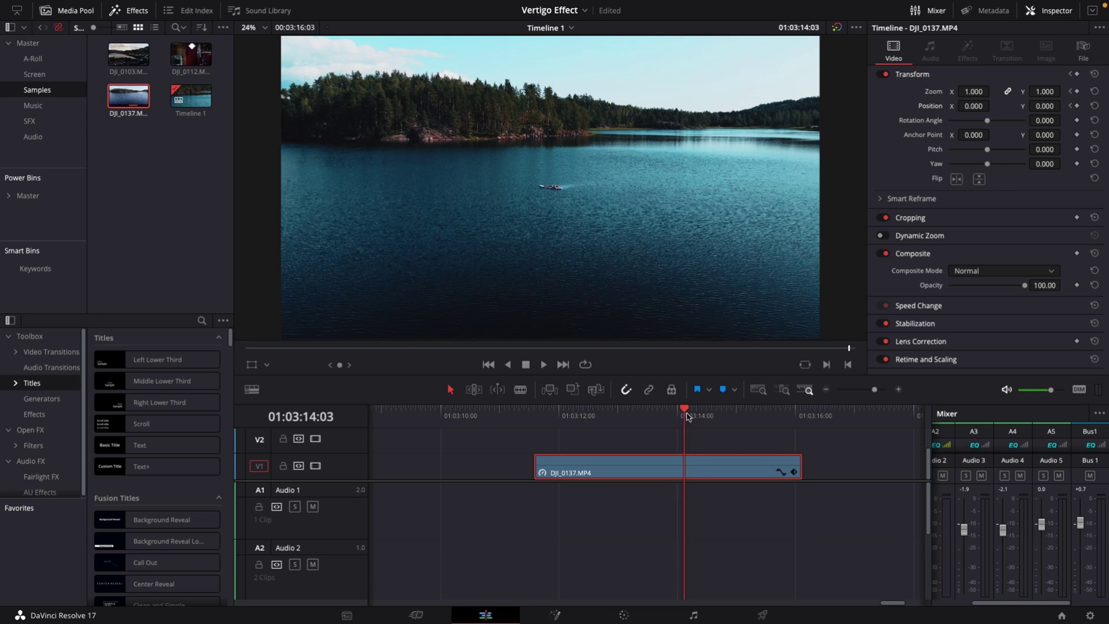
pyautogui.moveTo(677, 415); pyautogui.dragTo(790, 424)
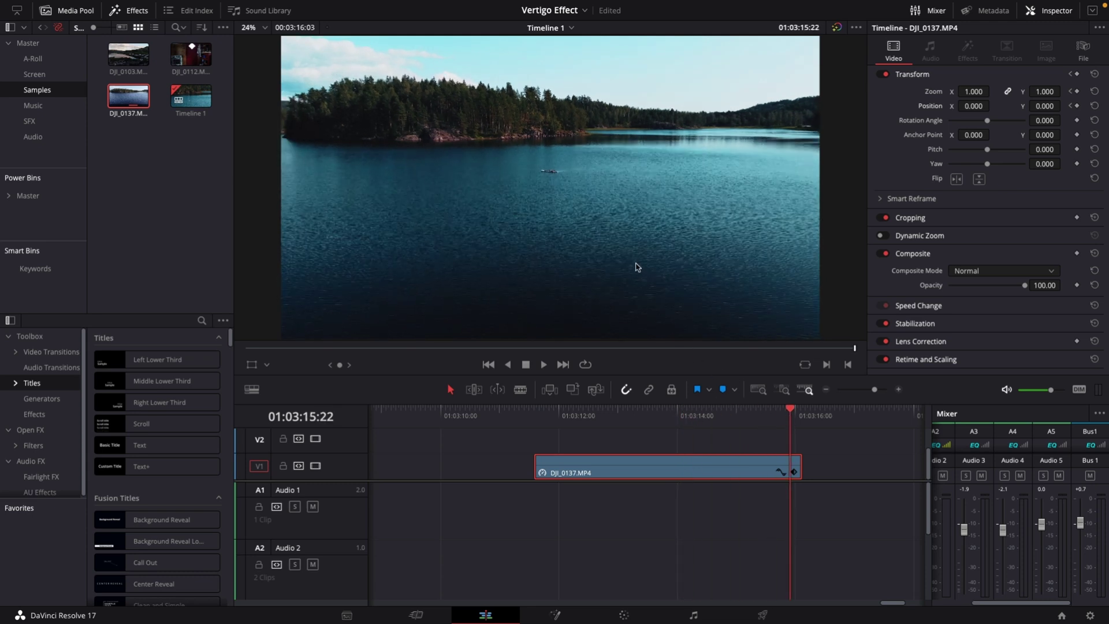
pyautogui.moveTo(974, 92); pyautogui.dragTo(1066, 105)
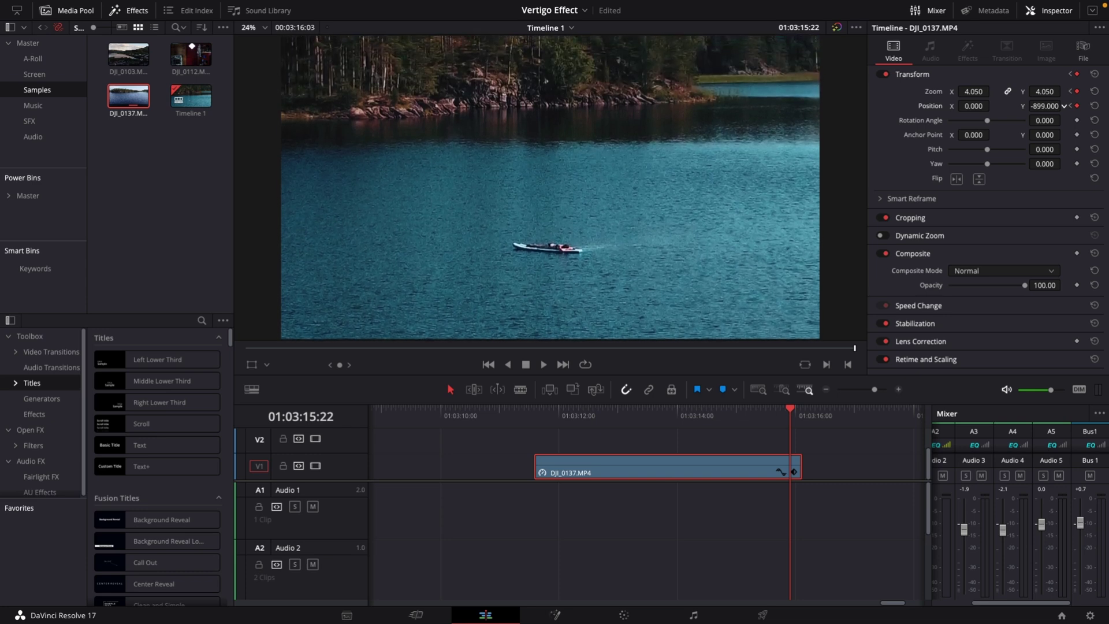
pyautogui.click(1095, 93)
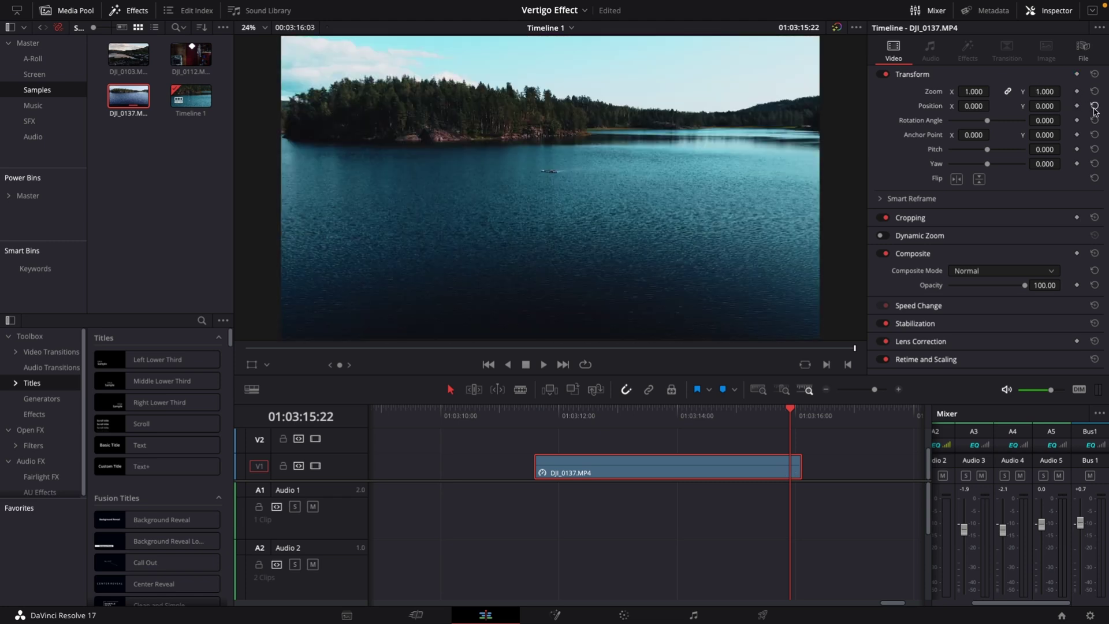
# Keyframe zoom and position on DJI_0137 at its first frame and near 01:03:14:12.
pyautogui.click(535, 416)
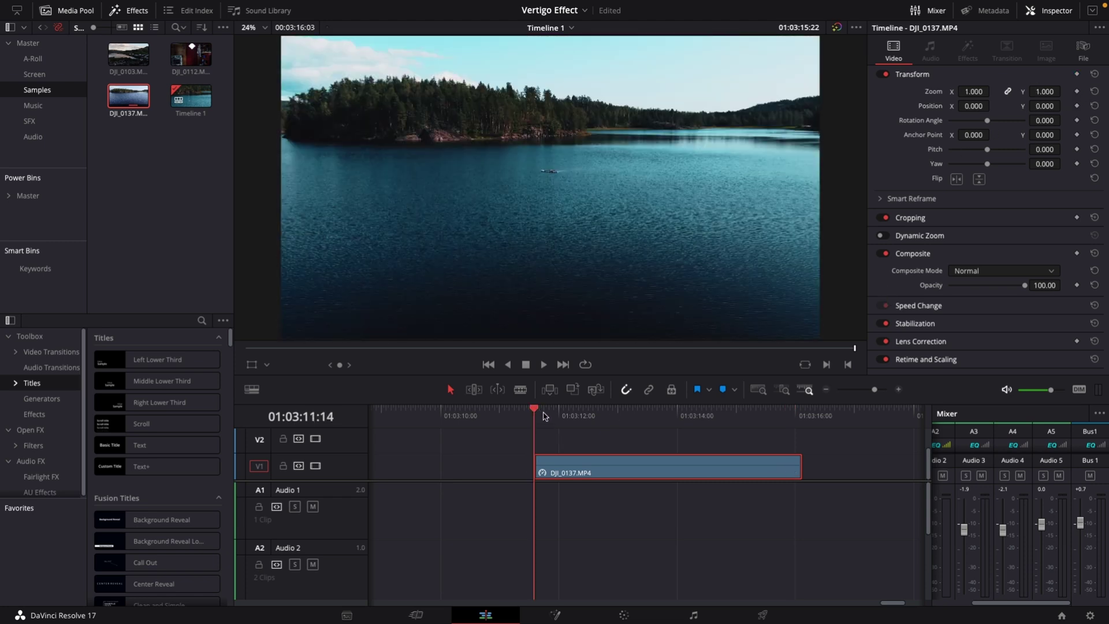
pyautogui.click(1078, 92)
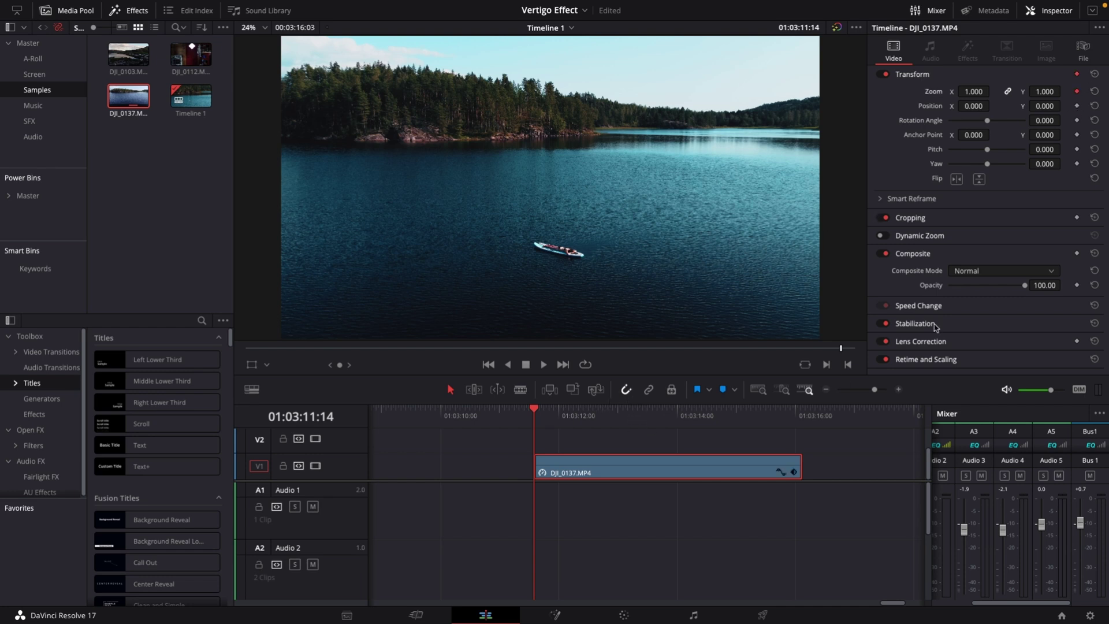
pyautogui.click(1077, 106)
pyautogui.moveTo(691, 416); pyautogui.dragTo(707, 420)
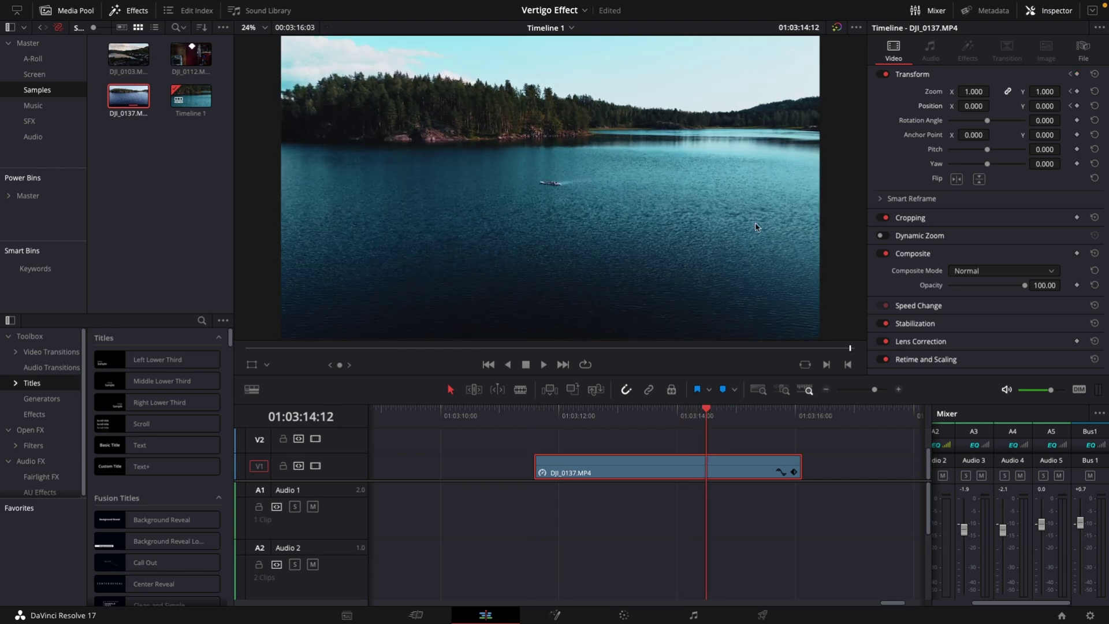
pyautogui.click(1078, 91)
pyautogui.press('Up')
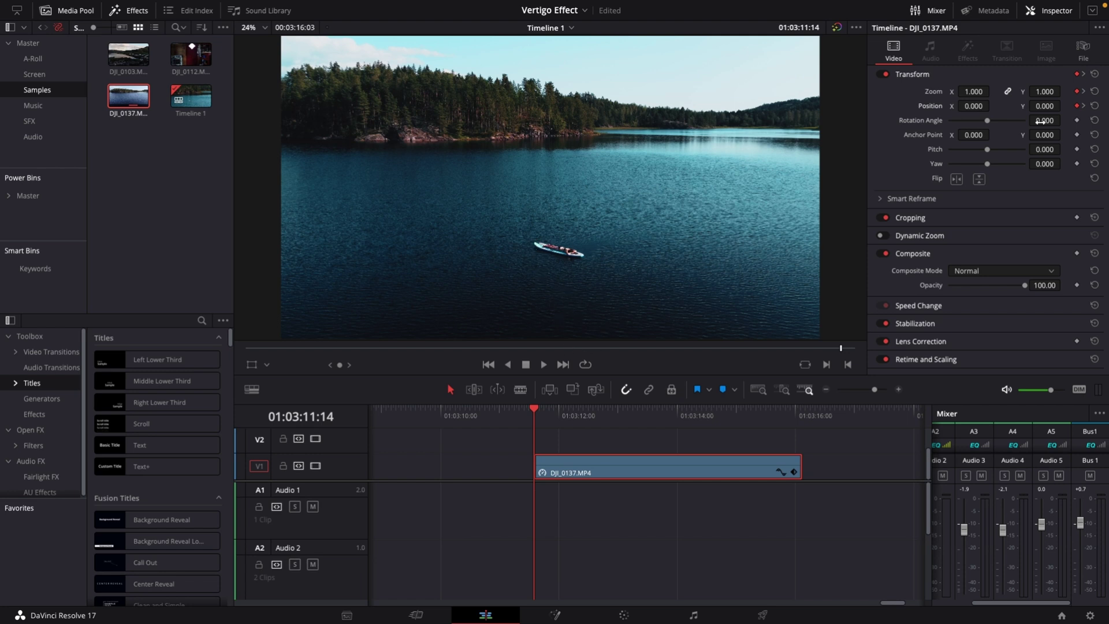
# Give the end keyframe Zoom 3.580 and Position Y -691, then return to the clip start.
pyautogui.click(1085, 92)
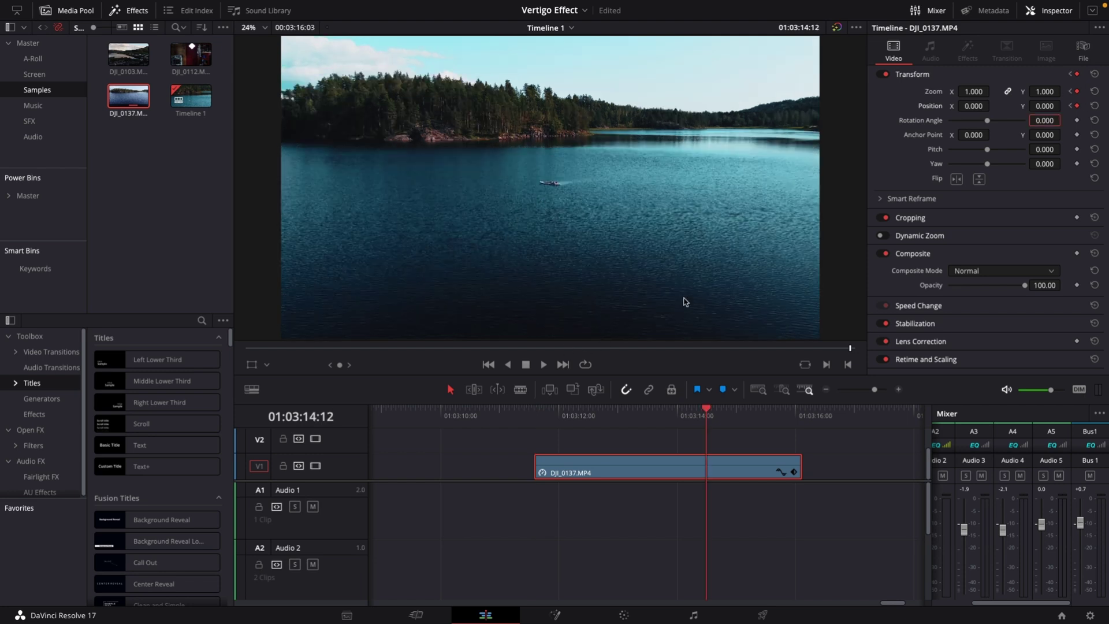
pyautogui.moveTo(976, 91)
pyautogui.mouseDown()
pyautogui.moveTo(1064, 91)
pyautogui.moveTo(1036, 91)
pyautogui.mouseUp()
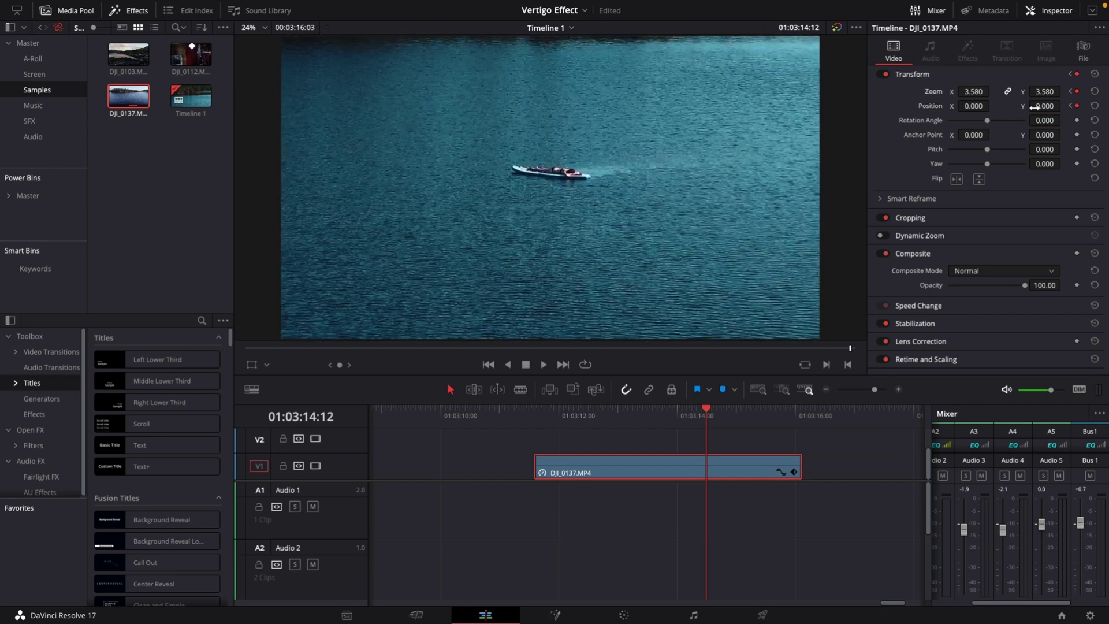
pyautogui.moveTo(1044, 105); pyautogui.dragTo(1064, 106)
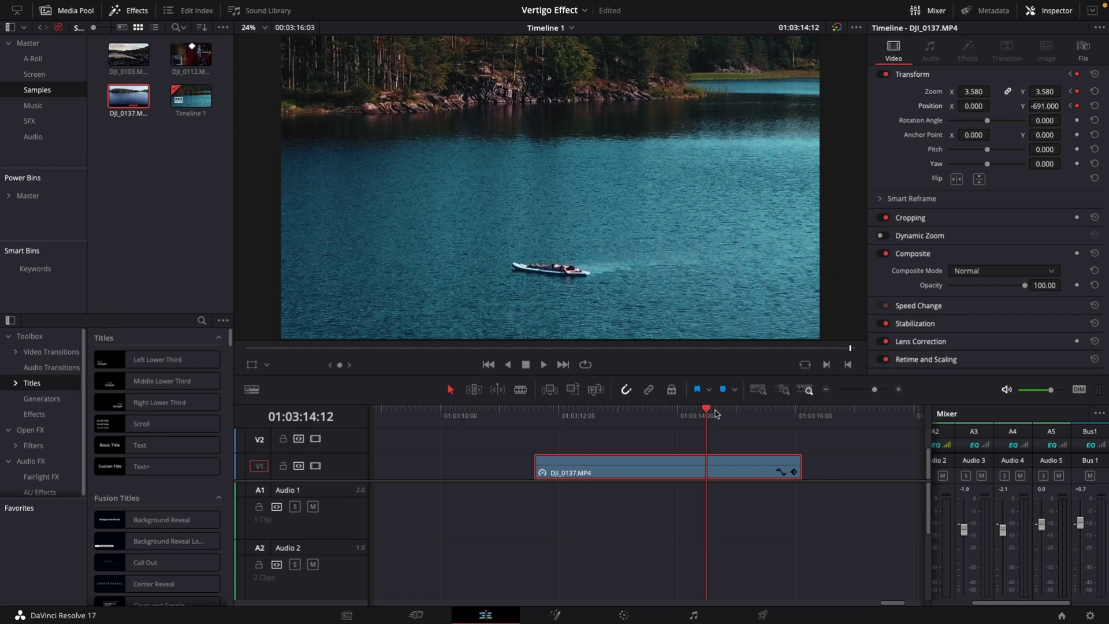
pyautogui.moveTo(708, 415); pyautogui.dragTo(545, 421)
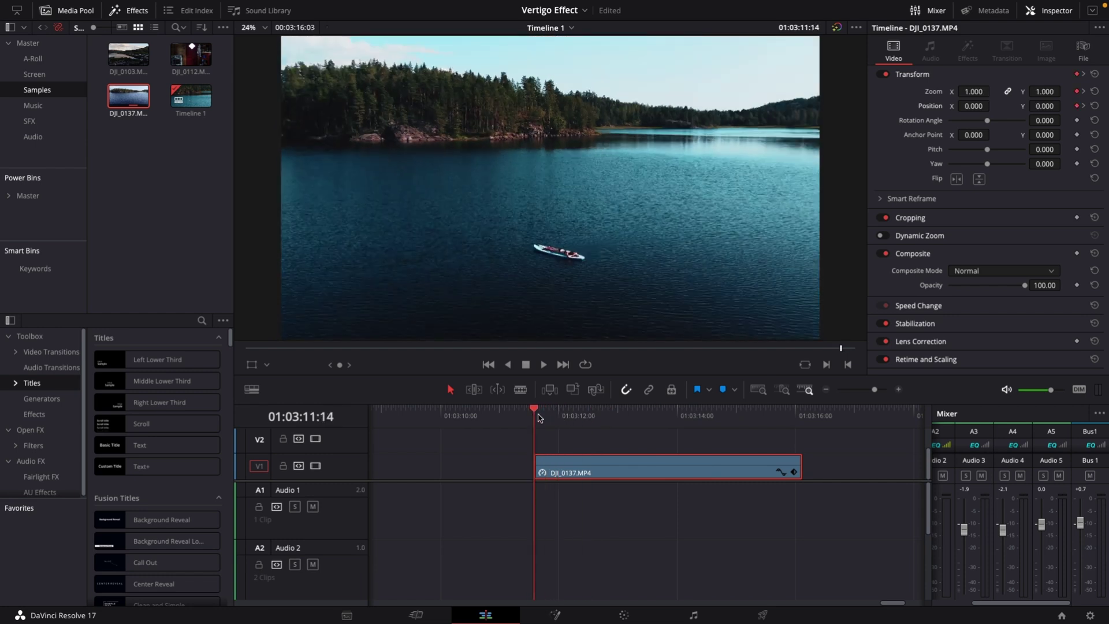
# Play DJI_0137 from the start to watch the vertigo zoom onto the boat.
pyautogui.press('space')
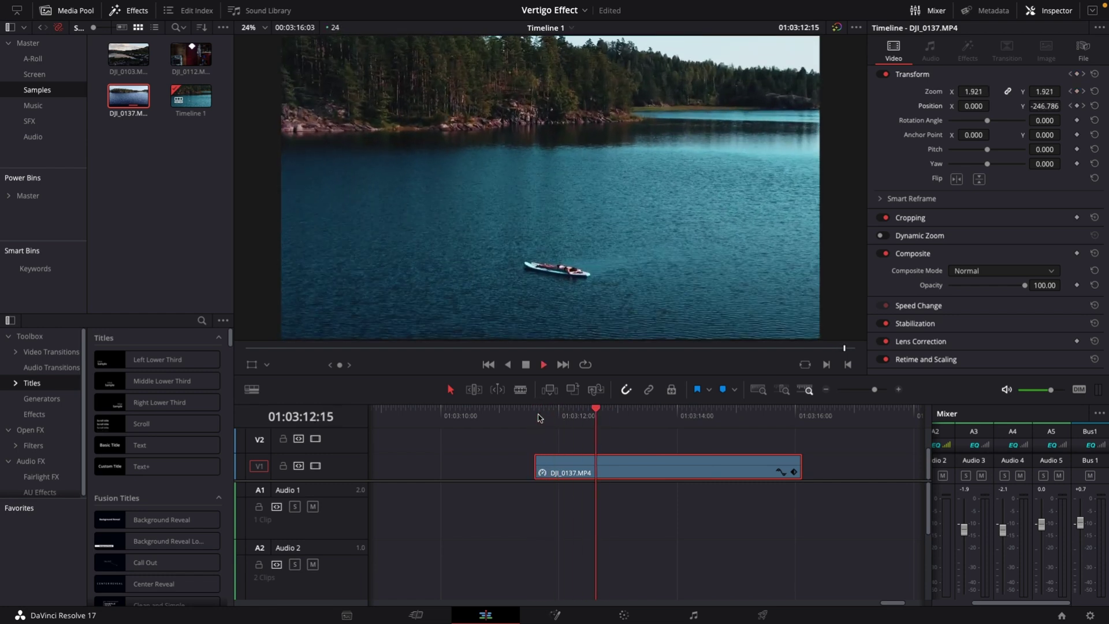